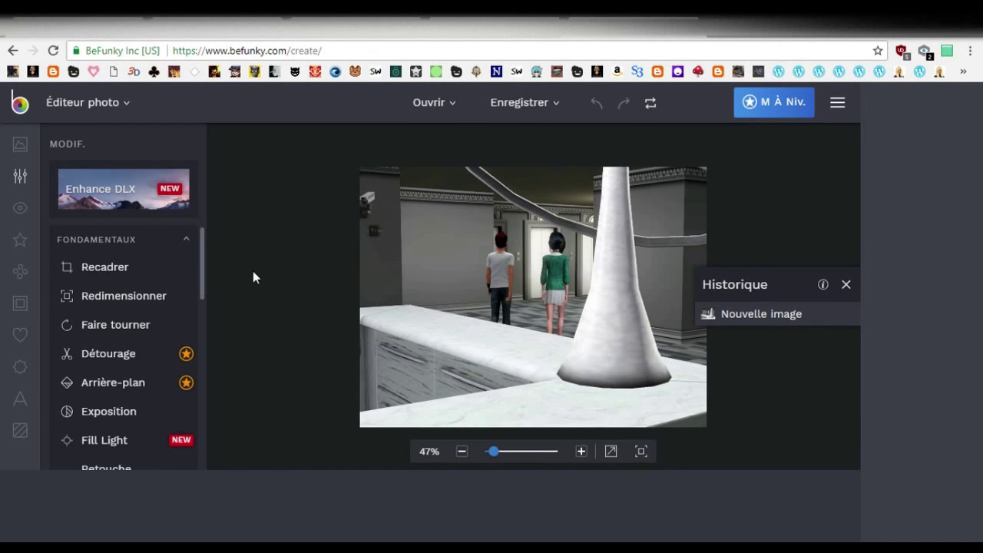
# Step: Apply the Black & White 1 effect from Effects to the whole Sims screenshot
pyautogui.click(21, 240)
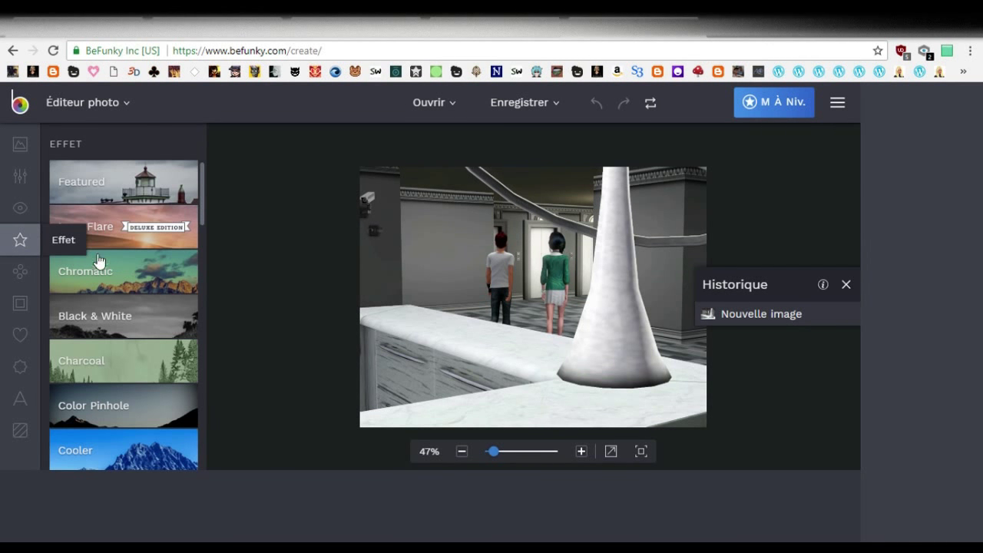
pyautogui.click(109, 318)
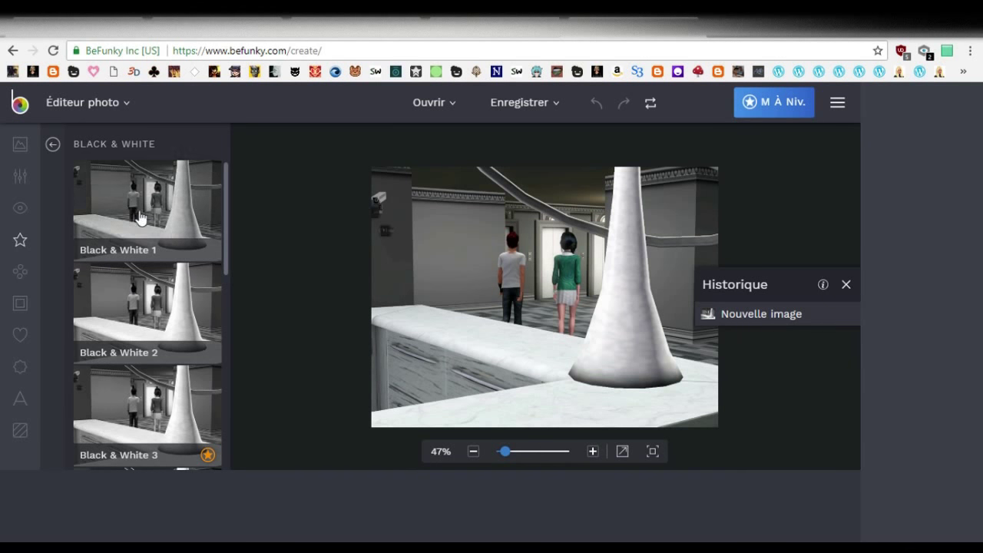
pyautogui.click(141, 224)
# Step: Open the Black & White 1 settings, zoom onto the two characters, and switch to Peindre
pyautogui.click(111, 212)
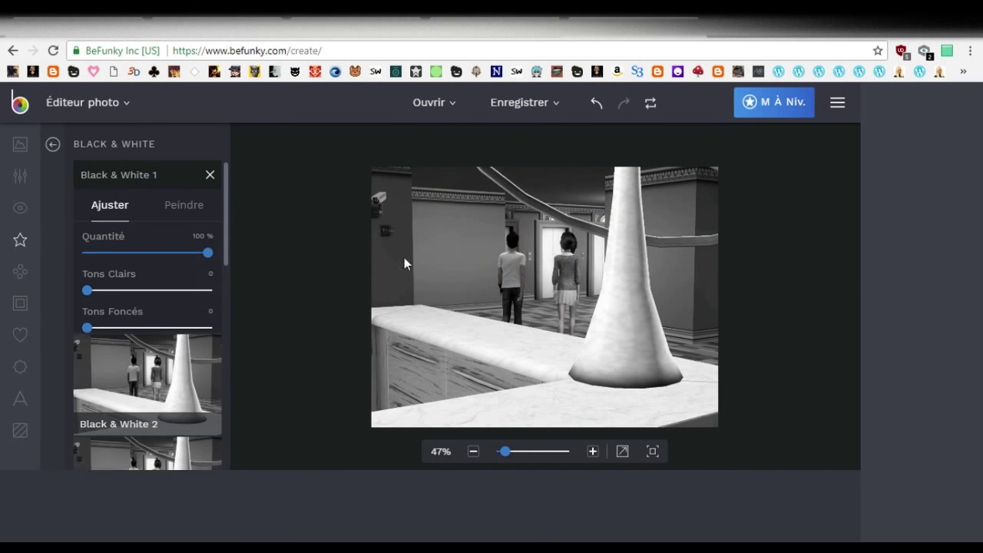
pyautogui.moveTo(503, 451); pyautogui.dragTo(516, 452)
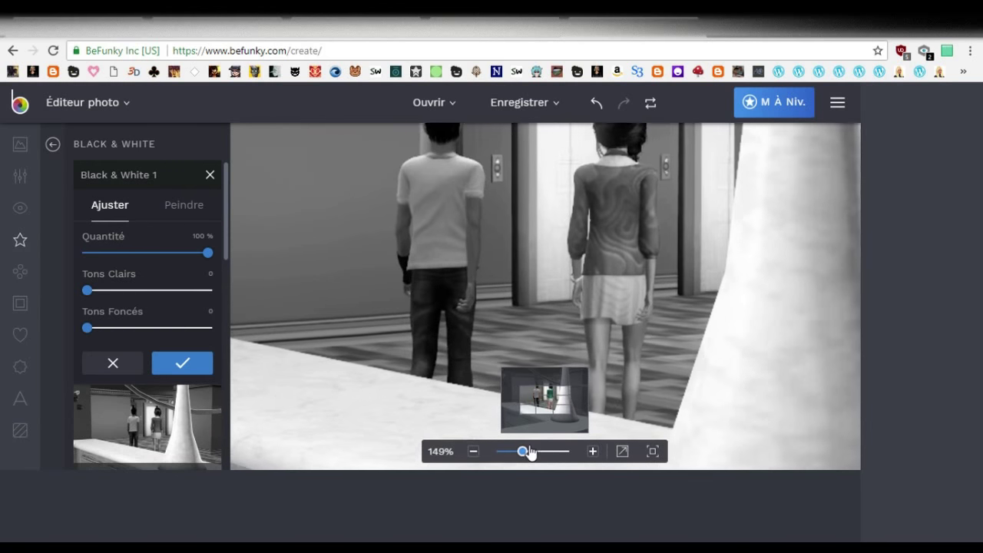
pyautogui.moveTo(558, 408); pyautogui.dragTo(560, 404)
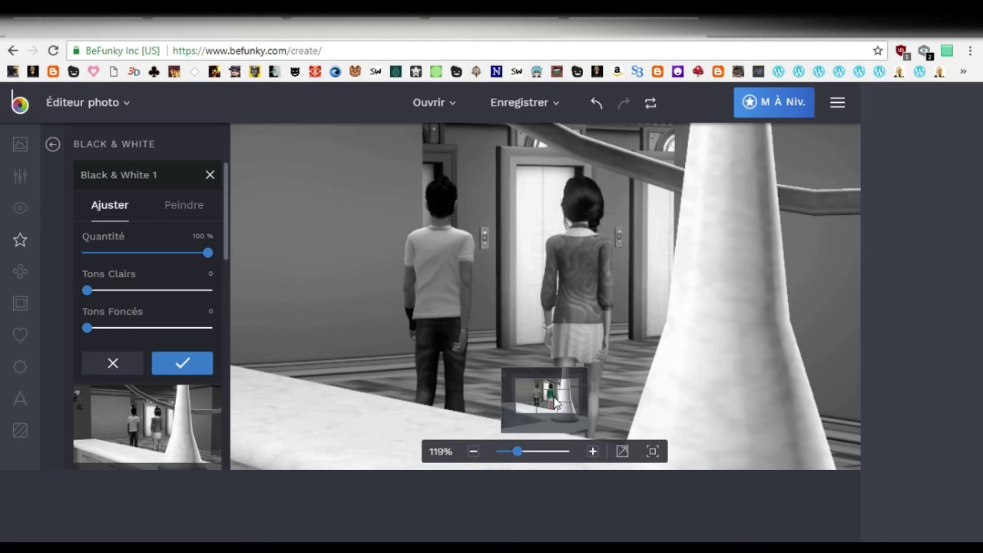
pyautogui.click(184, 204)
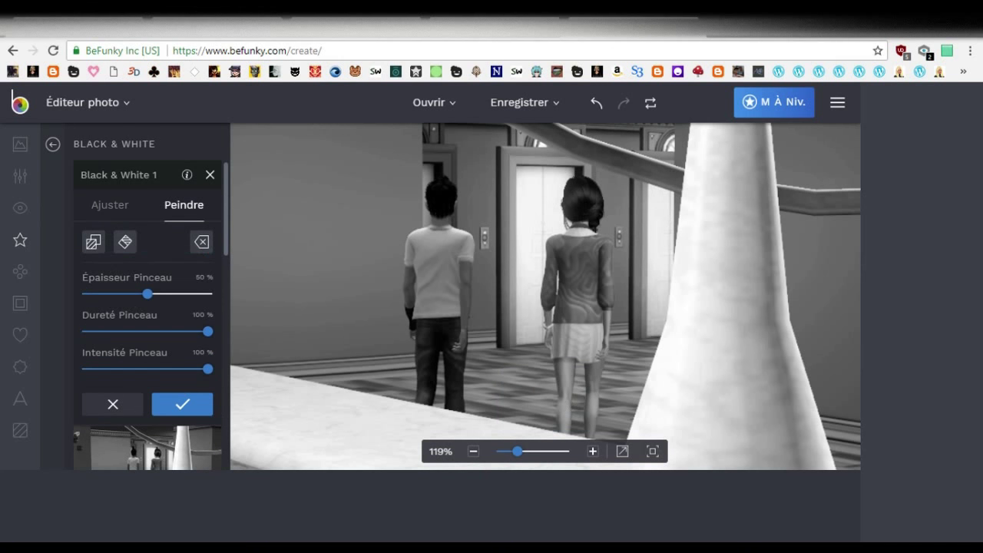
# Step: Set the brush to 25% size, 64% hardness and 81% intensity, painting colour into the boy's hair
pyautogui.press('[')
pyautogui.moveTo(207, 335)
pyautogui.mouseDown()
pyautogui.moveTo(168, 341)
pyautogui.moveTo(173, 370)
pyautogui.mouseUp()
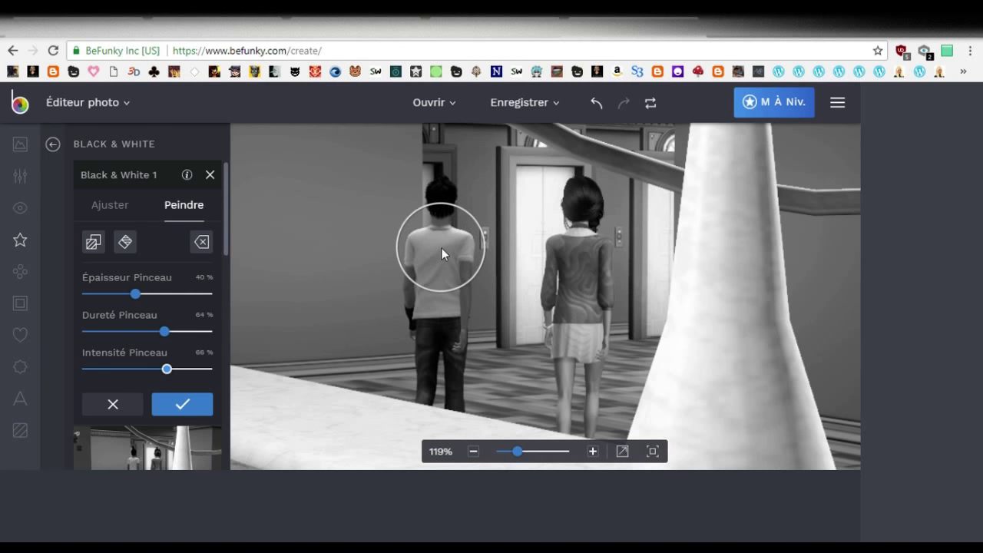
pyautogui.moveTo(527, 455); pyautogui.dragTo(529, 454)
pyautogui.moveTo(124, 301); pyautogui.dragTo(118, 306)
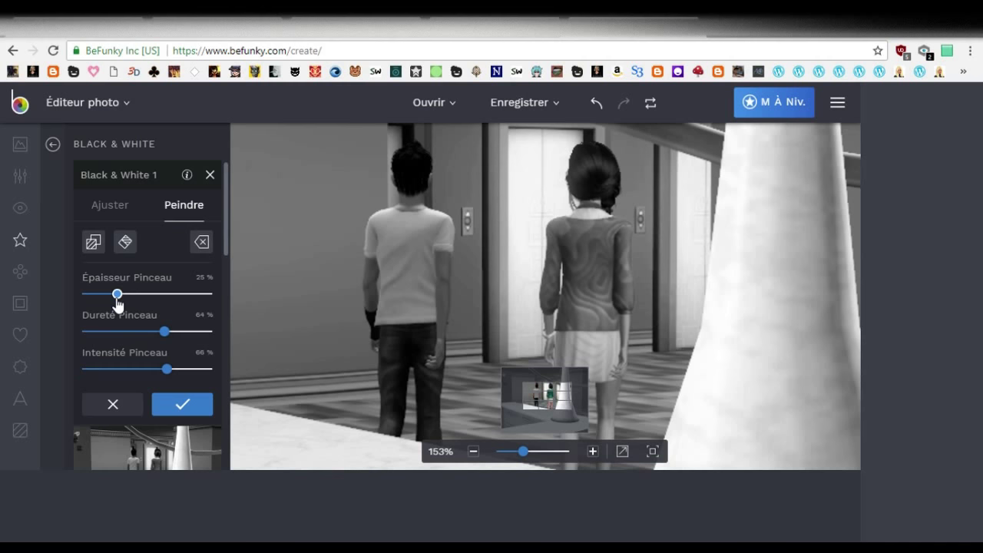
pyautogui.moveTo(412, 185)
pyautogui.mouseDown()
pyautogui.moveTo(410, 163)
pyautogui.moveTo(412, 185)
pyautogui.mouseUp()
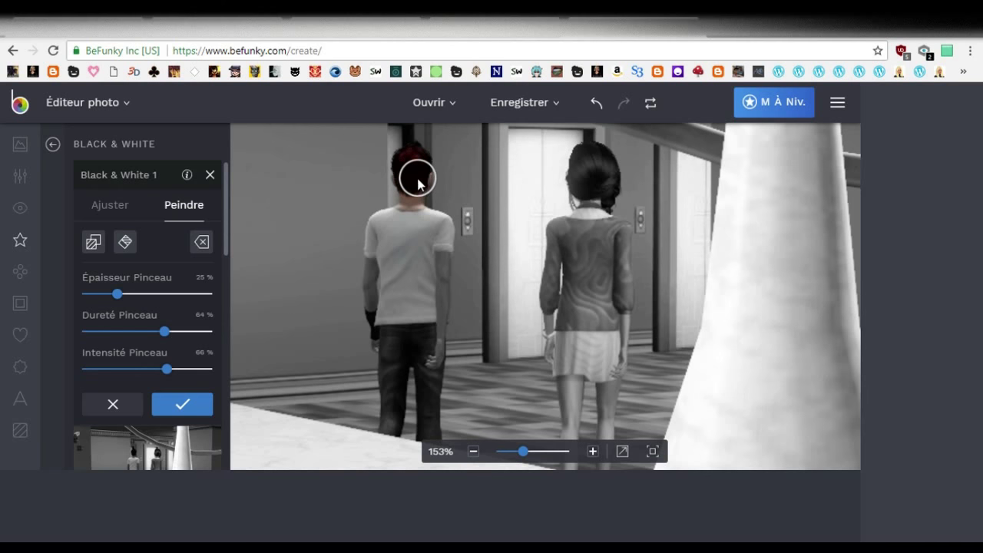
pyautogui.click(191, 368)
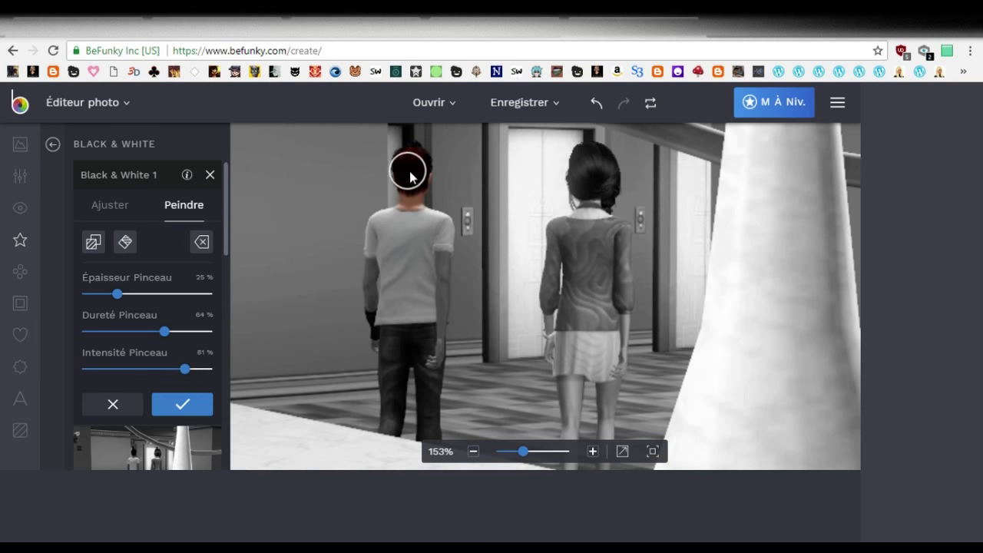
# Step: Paint colour back onto the boy's arm and the girl's hair, green top and leg
pyautogui.moveTo(422, 230)
pyautogui.mouseDown()
pyautogui.moveTo(435, 338)
pyautogui.moveTo(379, 340)
pyautogui.moveTo(401, 402)
pyautogui.moveTo(391, 368)
pyautogui.moveTo(395, 431)
pyautogui.moveTo(404, 360)
pyautogui.moveTo(425, 427)
pyautogui.moveTo(430, 375)
pyautogui.moveTo(443, 434)
pyautogui.mouseUp()
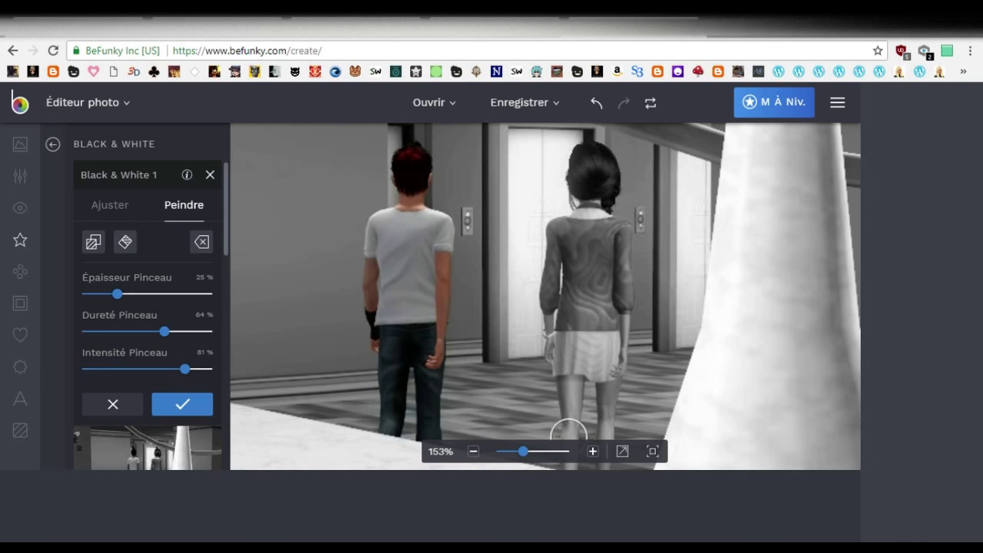
pyautogui.moveTo(575, 213)
pyautogui.mouseDown()
pyautogui.moveTo(586, 167)
pyautogui.moveTo(597, 169)
pyautogui.moveTo(595, 222)
pyautogui.moveTo(555, 285)
pyautogui.moveTo(559, 352)
pyautogui.mouseUp()
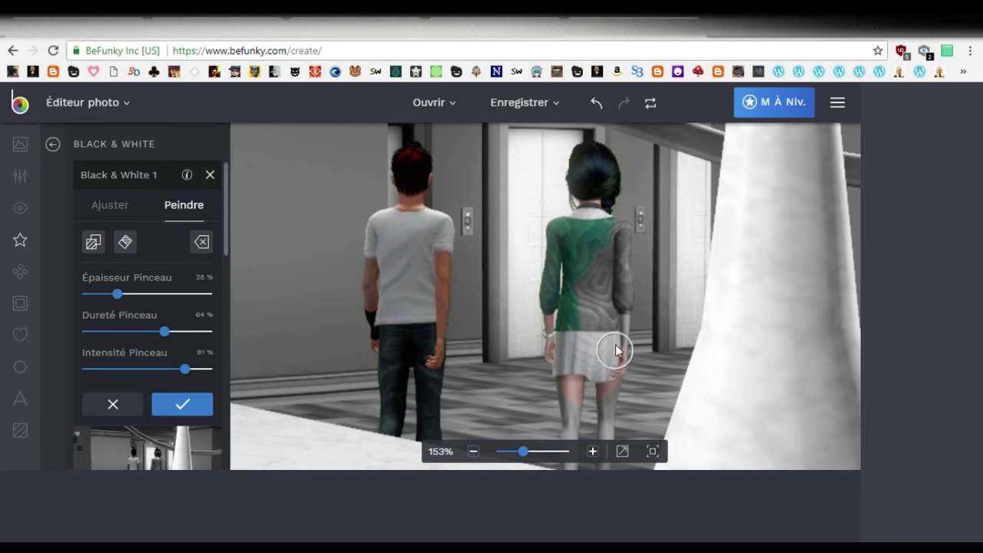
pyautogui.moveTo(620, 364)
pyautogui.mouseDown()
pyautogui.moveTo(614, 219)
pyautogui.moveTo(601, 278)
pyautogui.mouseUp()
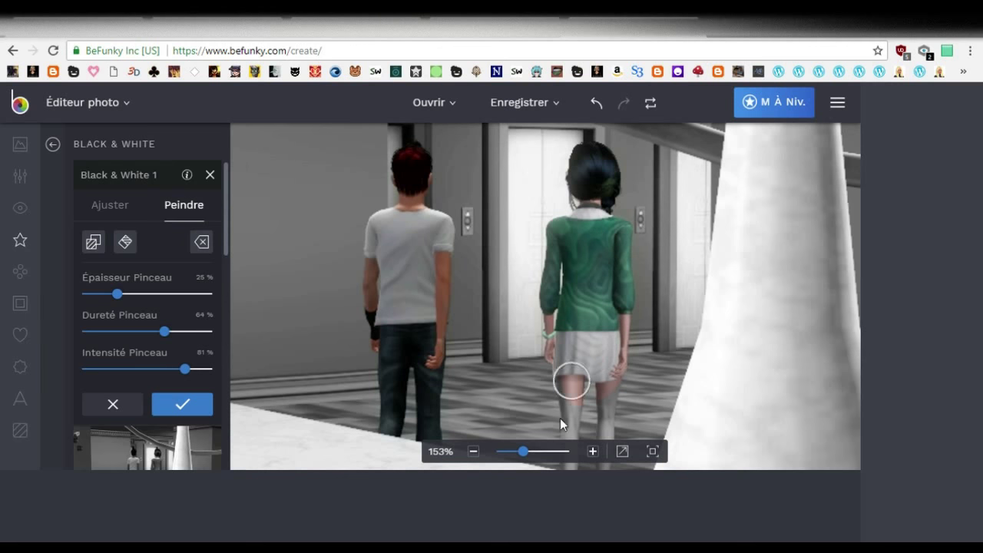
pyautogui.moveTo(523, 452); pyautogui.dragTo(529, 453)
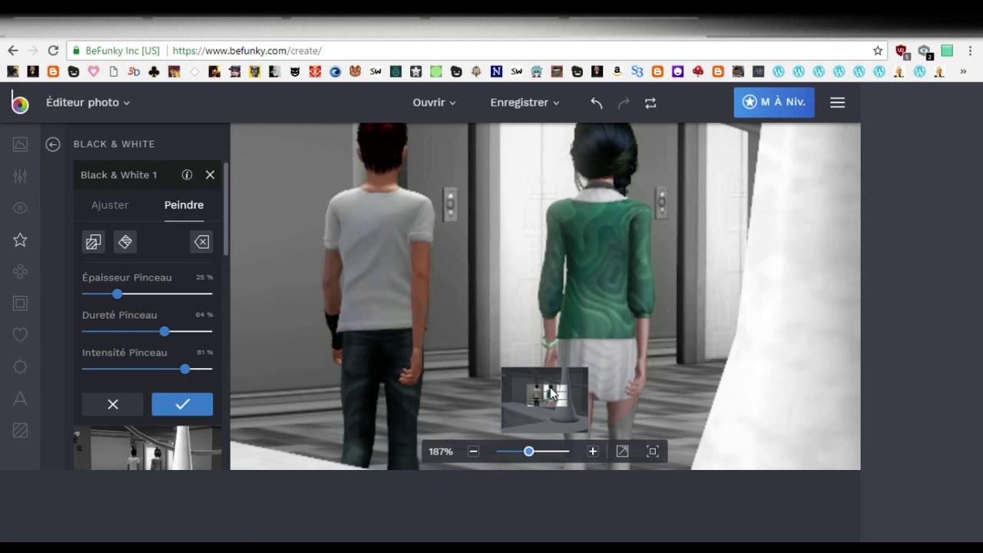
pyautogui.moveTo(549, 393)
pyautogui.mouseDown()
pyautogui.moveTo(553, 419)
pyautogui.moveTo(555, 407)
pyautogui.mouseUp()
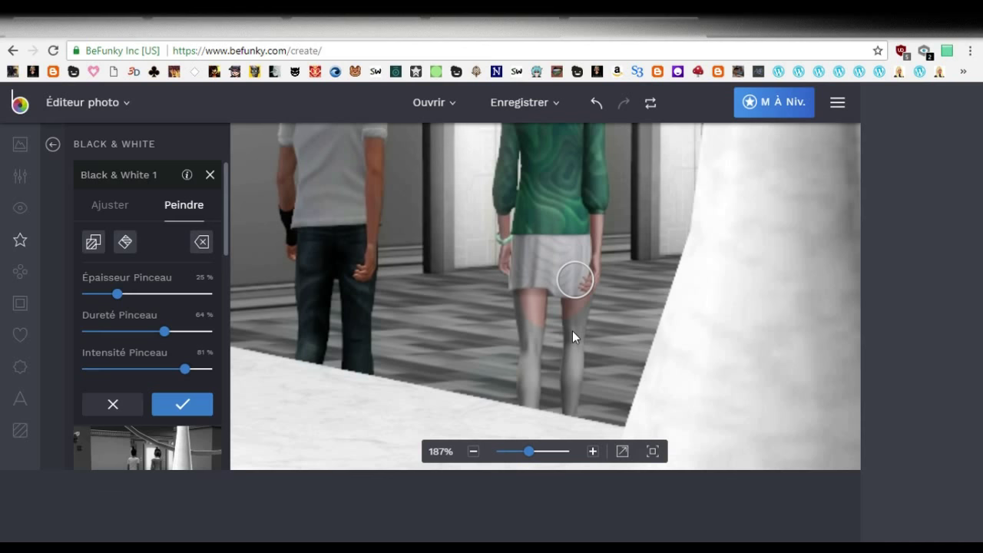
pyautogui.moveTo(575, 279); pyautogui.dragTo(566, 387)
# Step: Fit the whole image in view, apply the hand-painted effect and return to Modif
pyautogui.moveTo(528, 458); pyautogui.dragTo(515, 458)
pyautogui.moveTo(544, 407); pyautogui.dragTo(540, 396)
pyautogui.moveTo(514, 453); pyautogui.dragTo(510, 467)
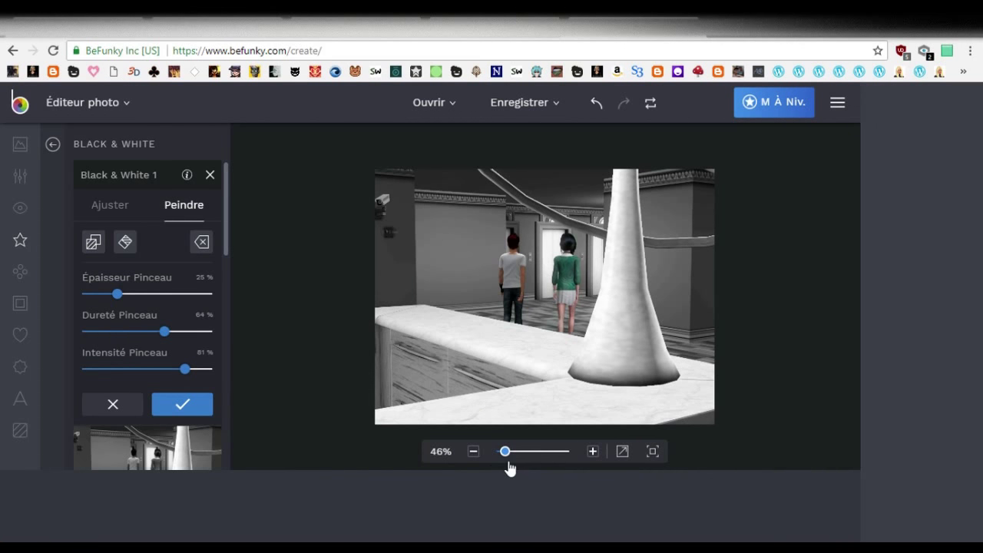
pyautogui.click(183, 405)
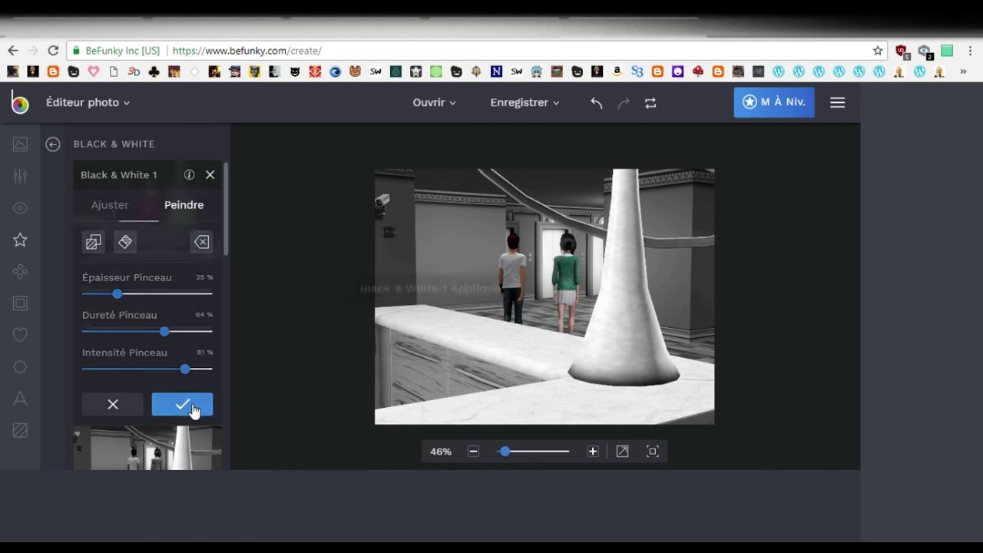
pyautogui.click(20, 182)
pyautogui.scroll(-5, 146, 342)
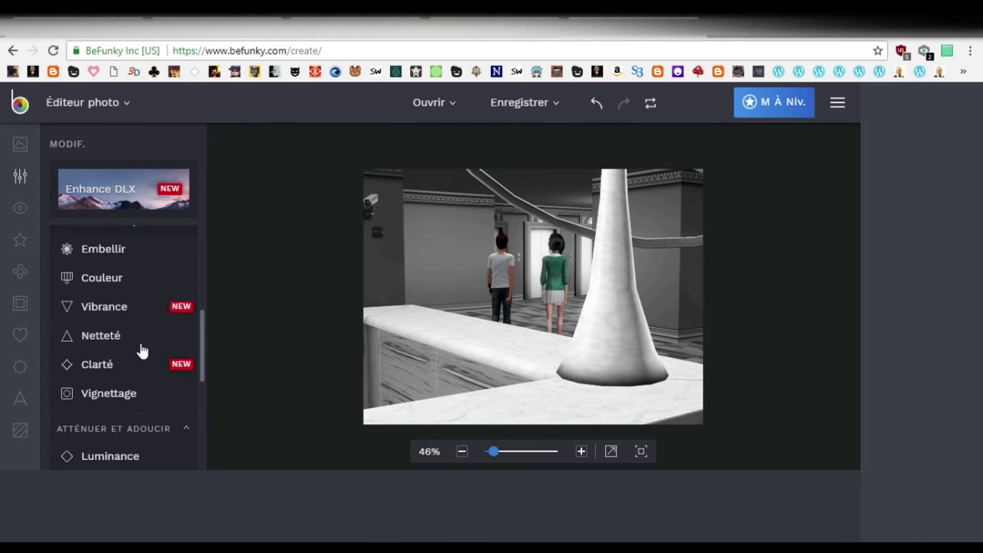
pyautogui.scroll(-1, 123, 292)
# Step: Cool the image by lowering Couleur's Température and apply it
pyautogui.click(113, 254)
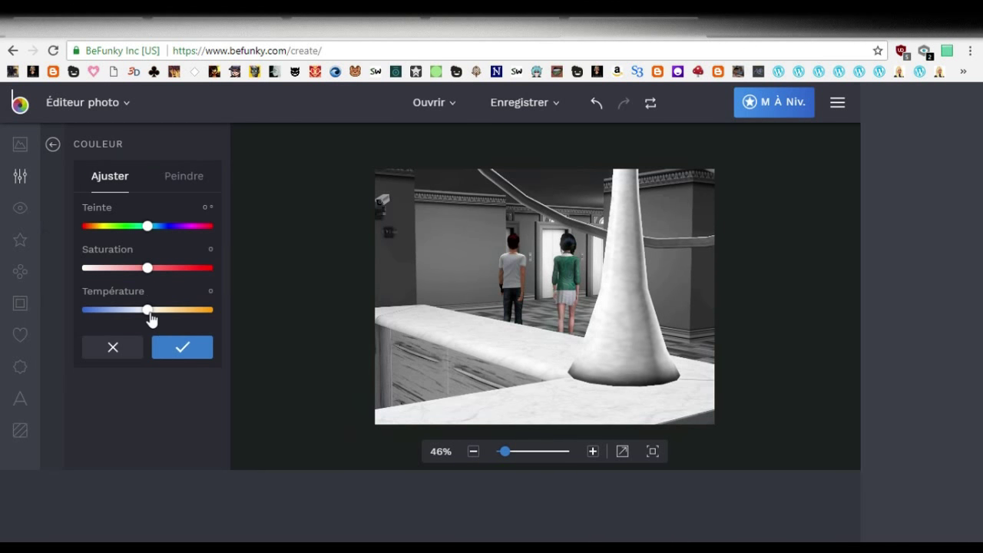
pyautogui.moveTo(151, 320); pyautogui.dragTo(132, 335)
pyautogui.click(192, 345)
pyautogui.scroll(-5, 123, 345)
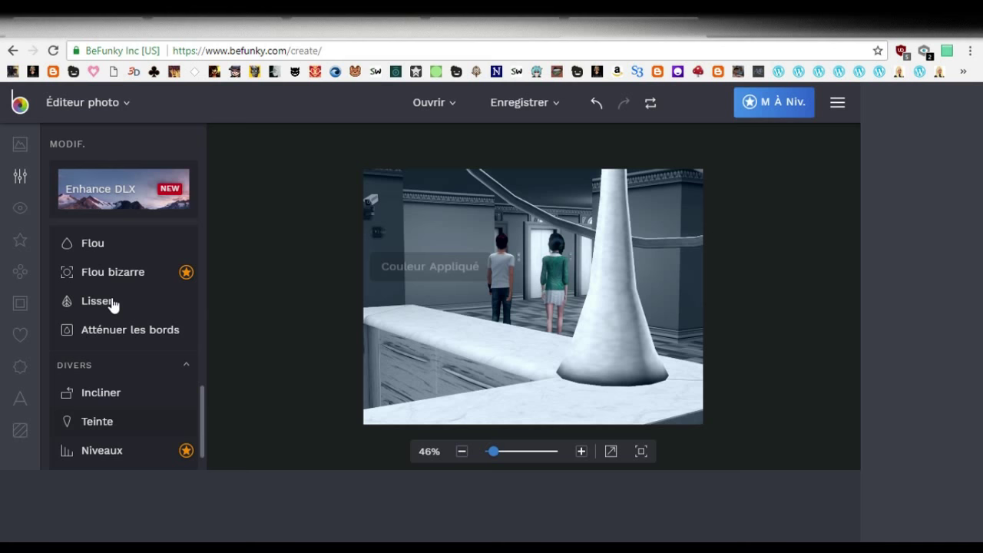
# Step: Apply Lisser smoothing and open the Enregistrer save options
pyautogui.click(102, 311)
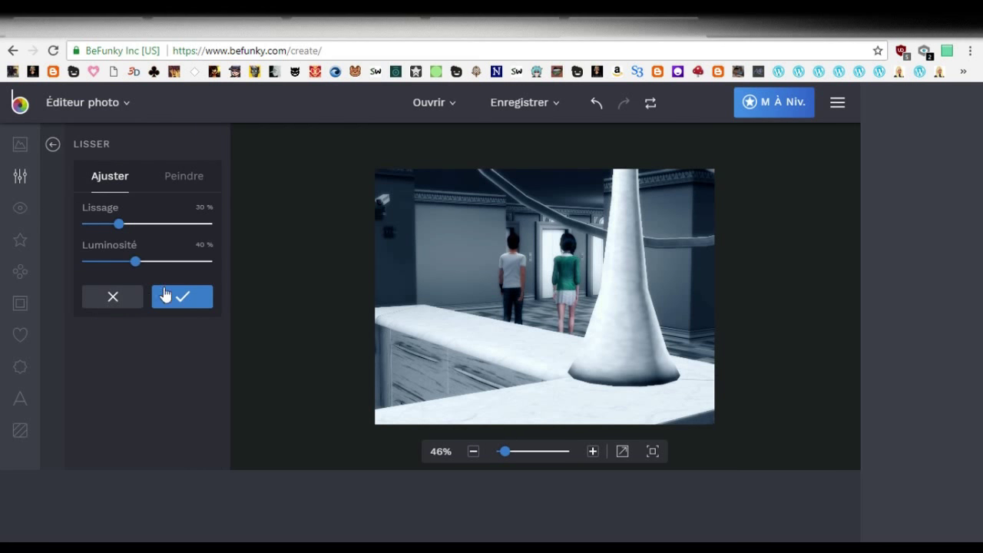
pyautogui.click(198, 298)
pyautogui.click(524, 102)
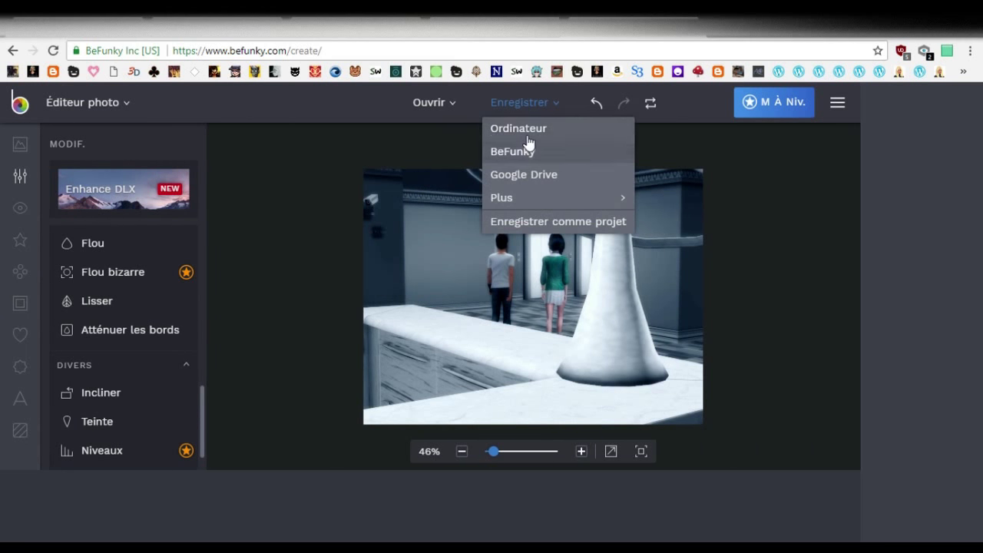